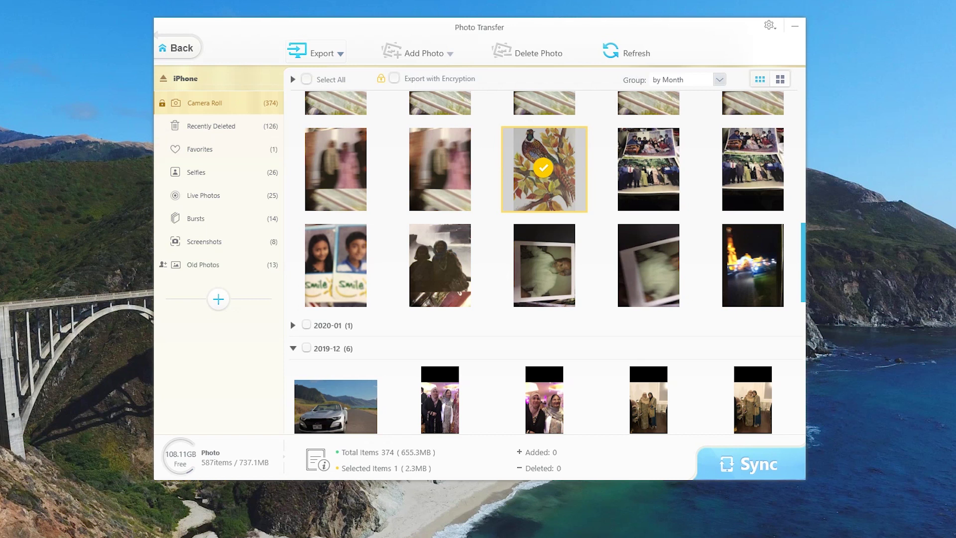
# Export the selected pheasant painting photo from Camera Roll to the PC
pyautogui.click(333, 54)
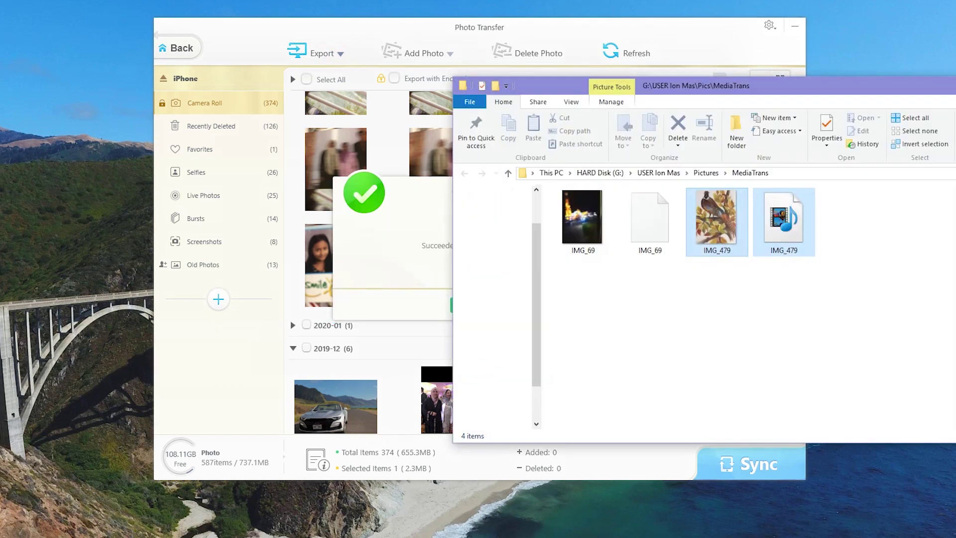
# Move the MediaTrans folder window aside and dismiss the export completed message
pyautogui.moveTo(548, 85); pyautogui.dragTo(895, 80)
pyautogui.click(343, 53)
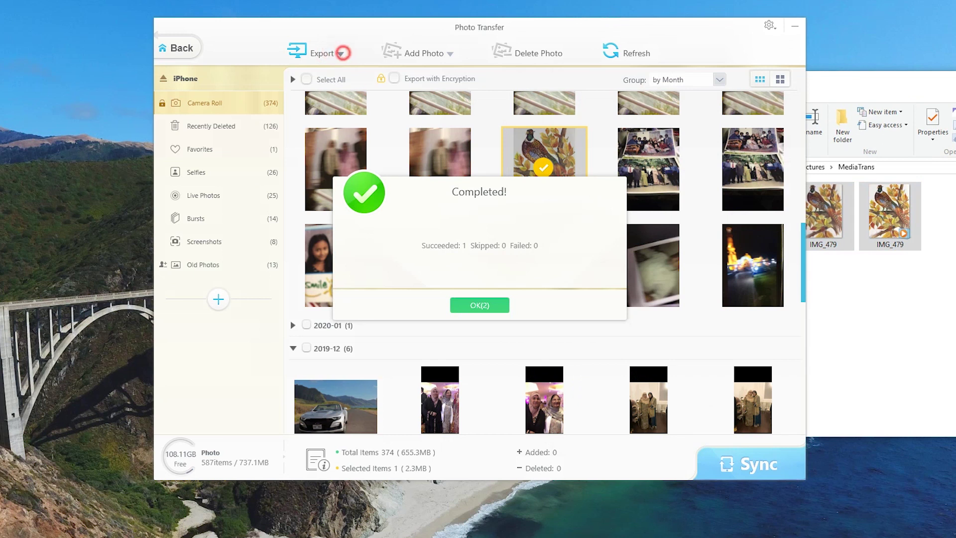
pyautogui.click(477, 299)
# Reselect the pheasant painting photo and export it with Export HEIC to JPG
pyautogui.click(481, 310)
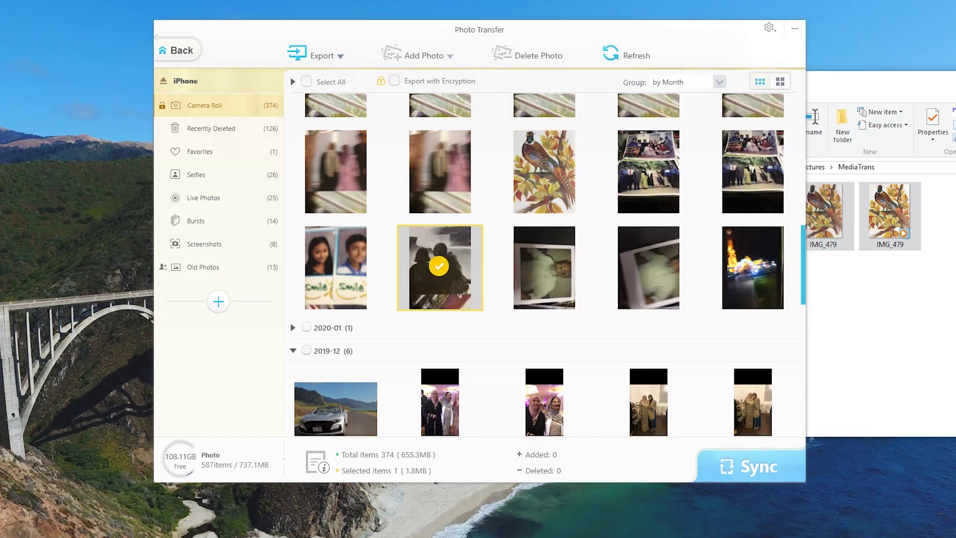
pyautogui.click(438, 264)
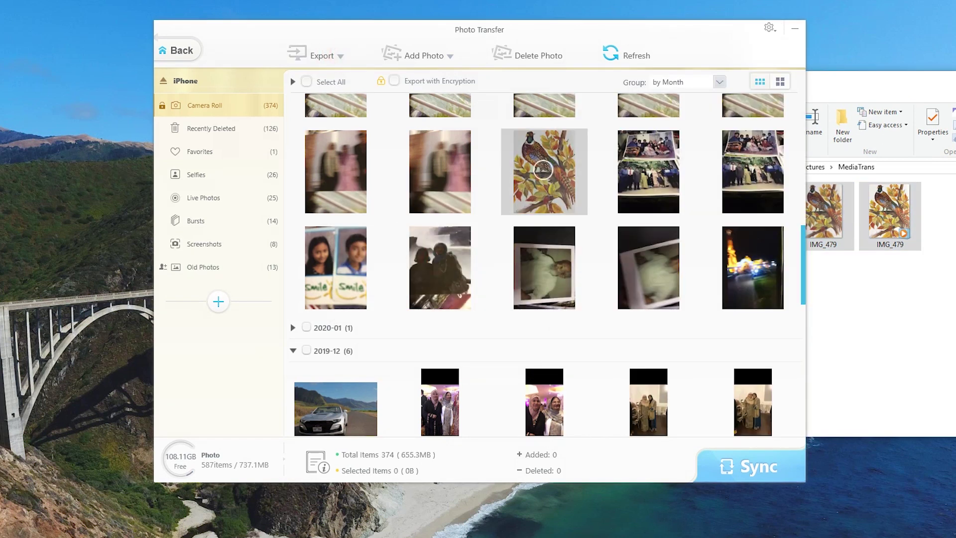
pyautogui.click(543, 171)
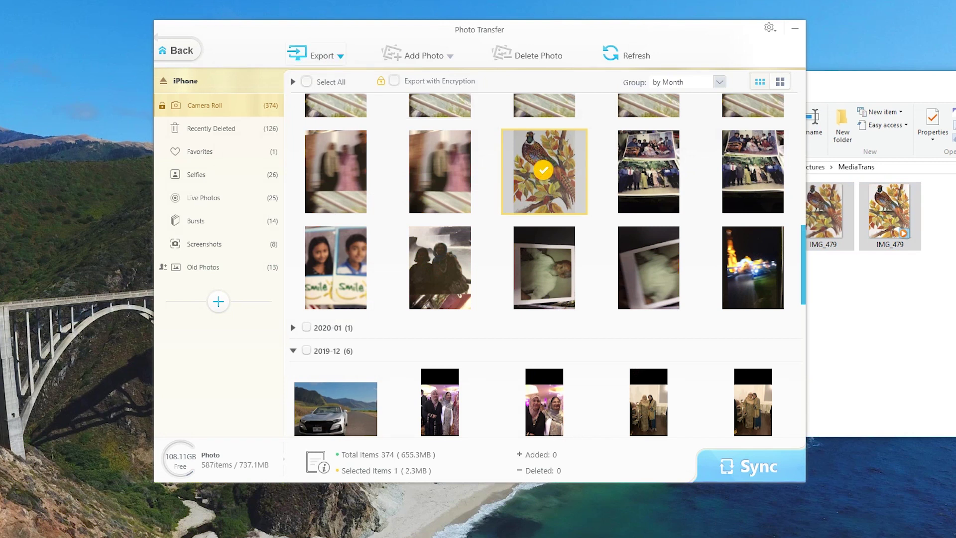
pyautogui.click(338, 55)
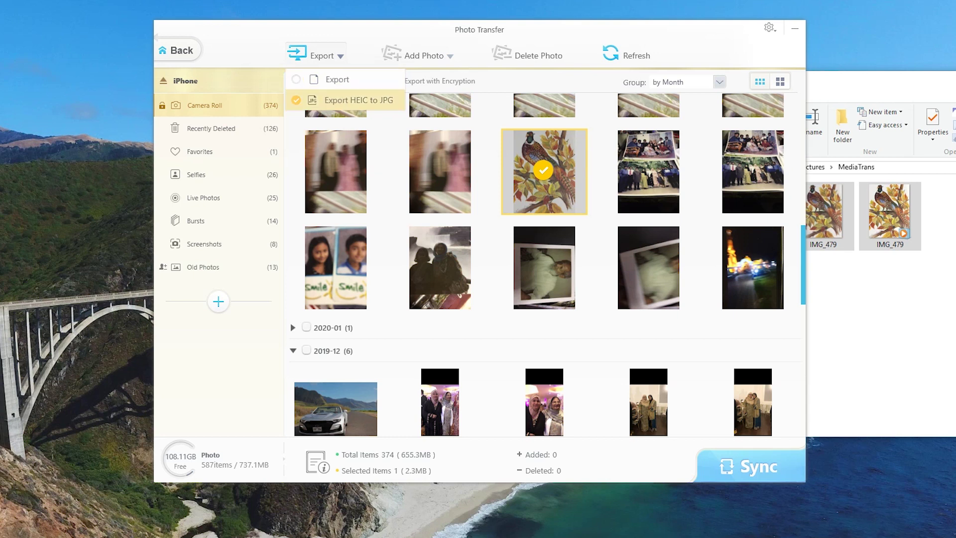
pyautogui.click(358, 100)
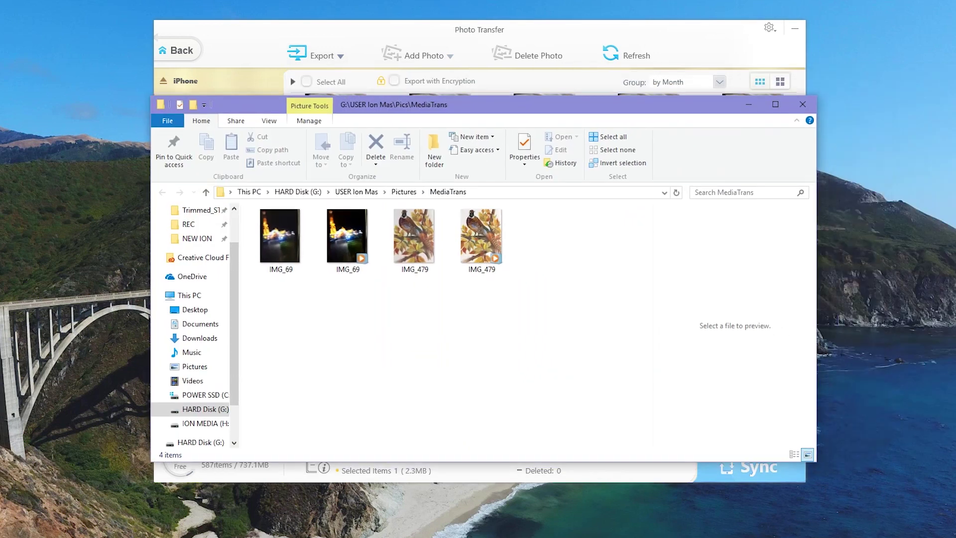
# Inspect the exported pheasant image and live photo video in the MediaTrans folder
pyautogui.click(415, 228)
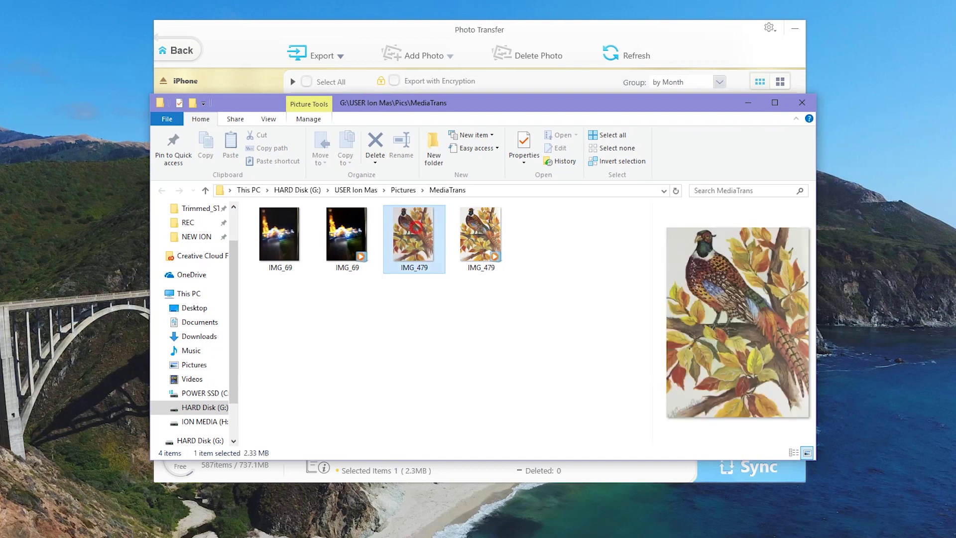
pyautogui.click(479, 231)
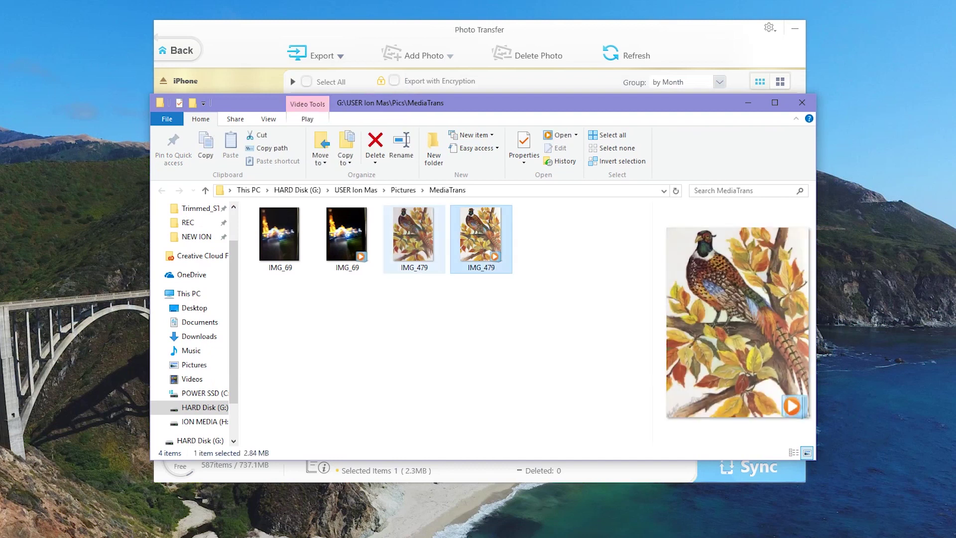
pyautogui.click(418, 321)
pyautogui.moveTo(563, 363); pyautogui.dragTo(283, 207)
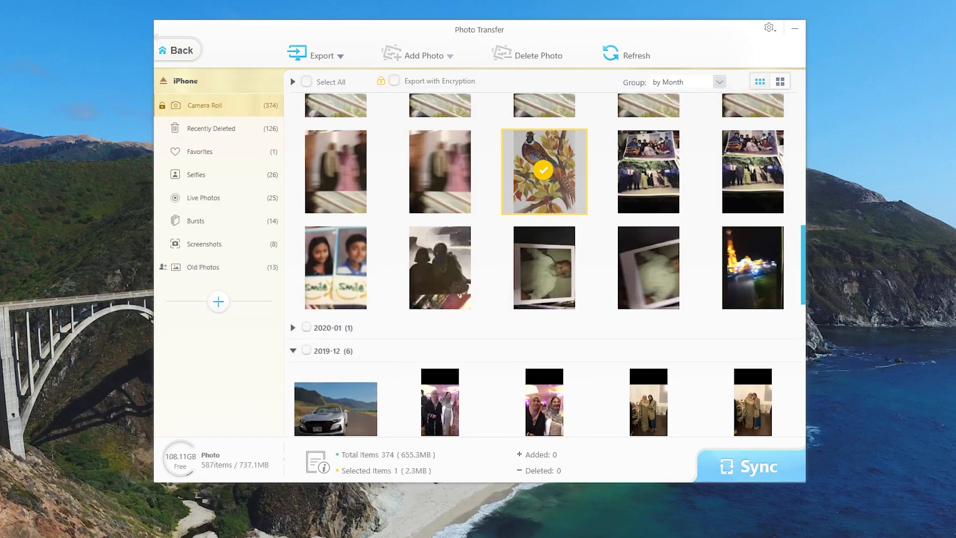
# Keep photo grouping by Month and add a new album, NewAlbum_1
pyautogui.click(721, 82)
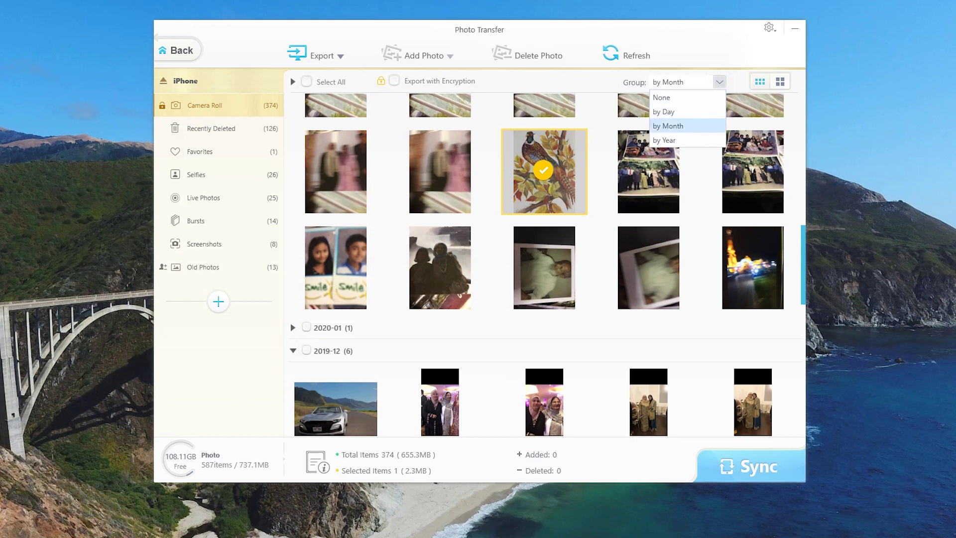
pyautogui.click(767, 53)
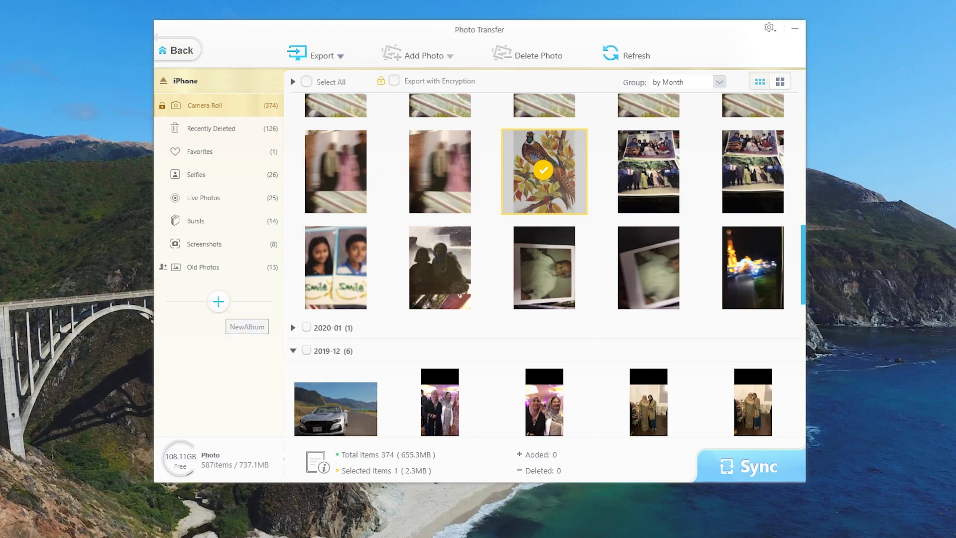
pyautogui.click(219, 301)
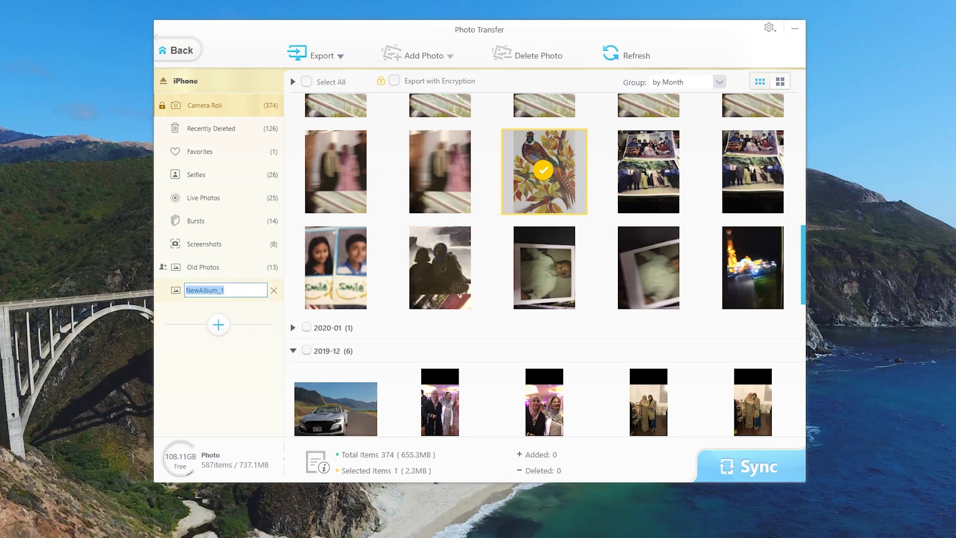
# Rename the album 'Old', add photo HNI_0002 from the PC, and sync it to the iPhone
pyautogui.write('Old')
pyautogui.press('Return')
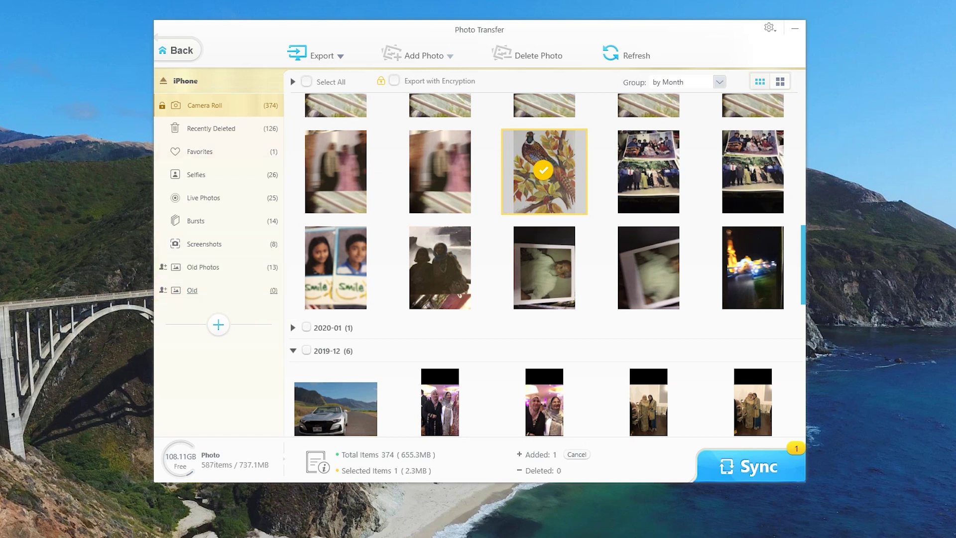
pyautogui.click(216, 290)
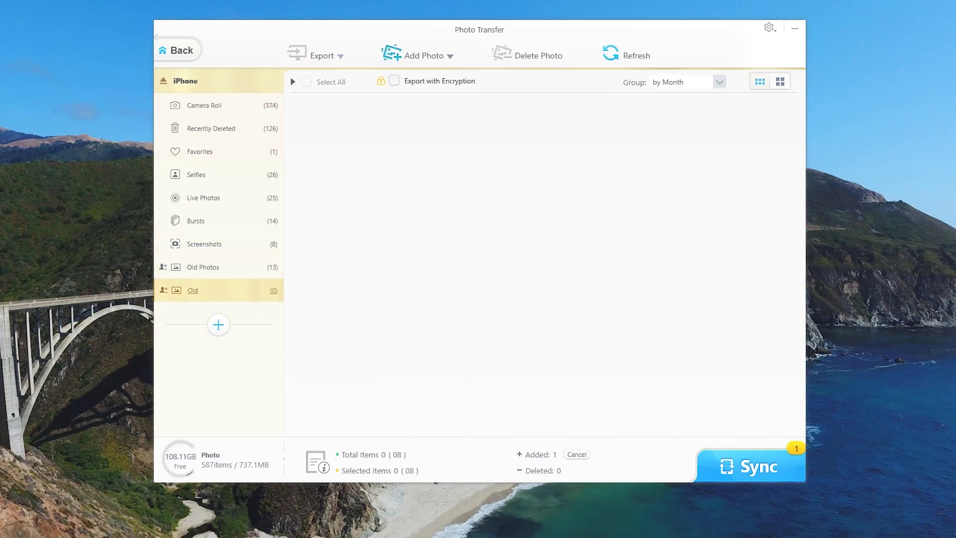
pyautogui.click(437, 54)
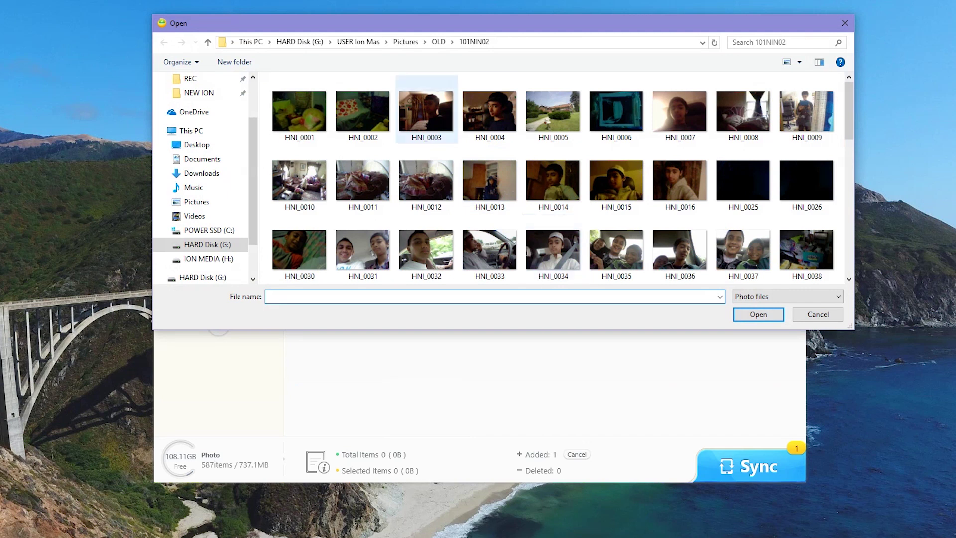
pyautogui.doubleClick(362, 111)
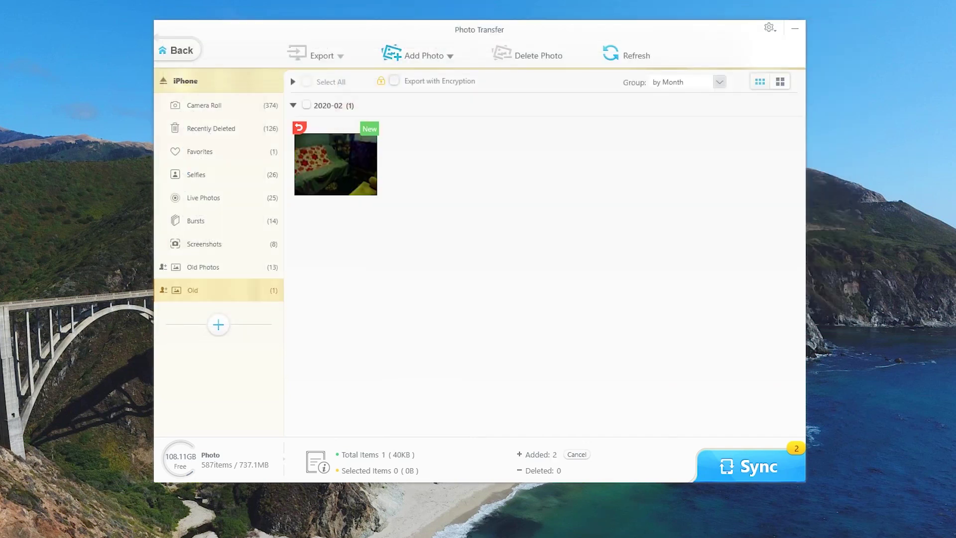
pyautogui.click(763, 466)
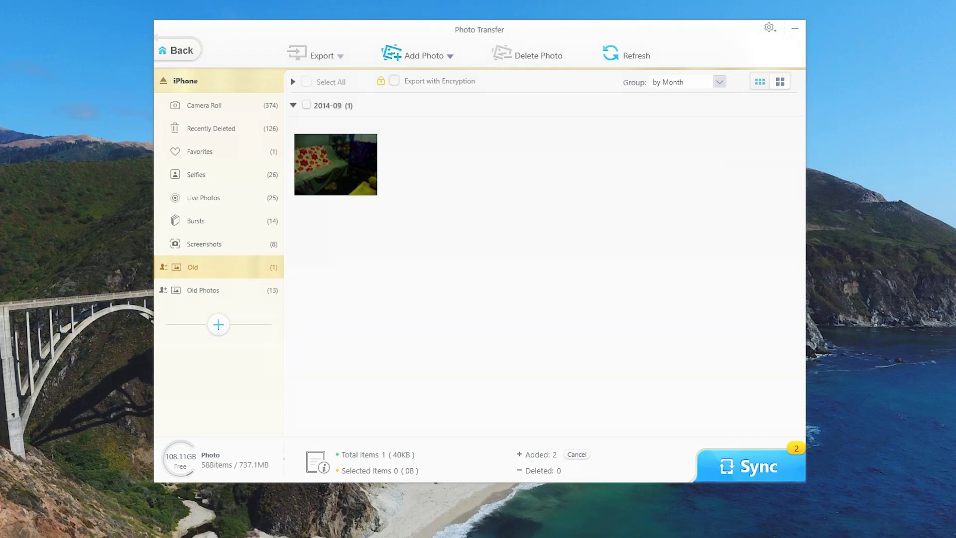
# Create a new playlist named 'BIG VIBES' in the Music Manager
pyautogui.click(178, 50)
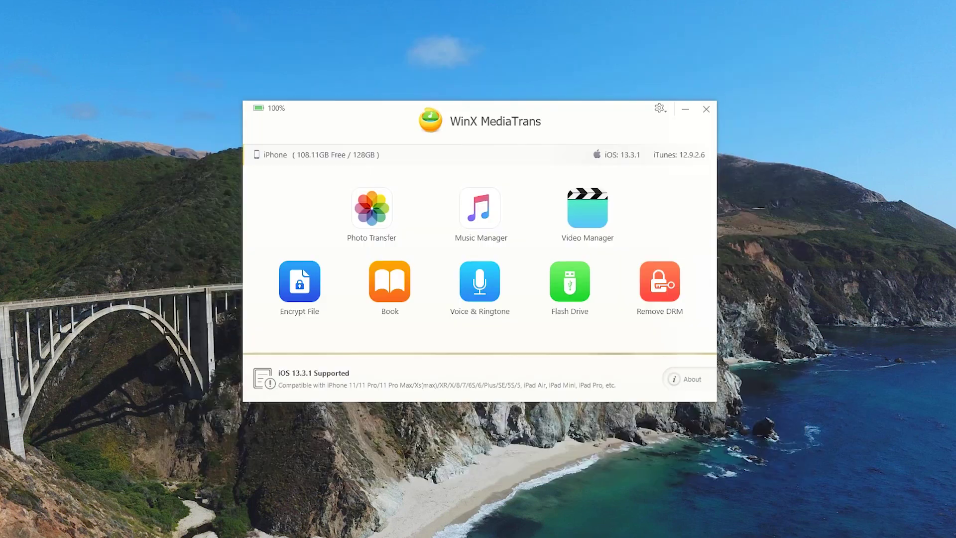
pyautogui.click(480, 208)
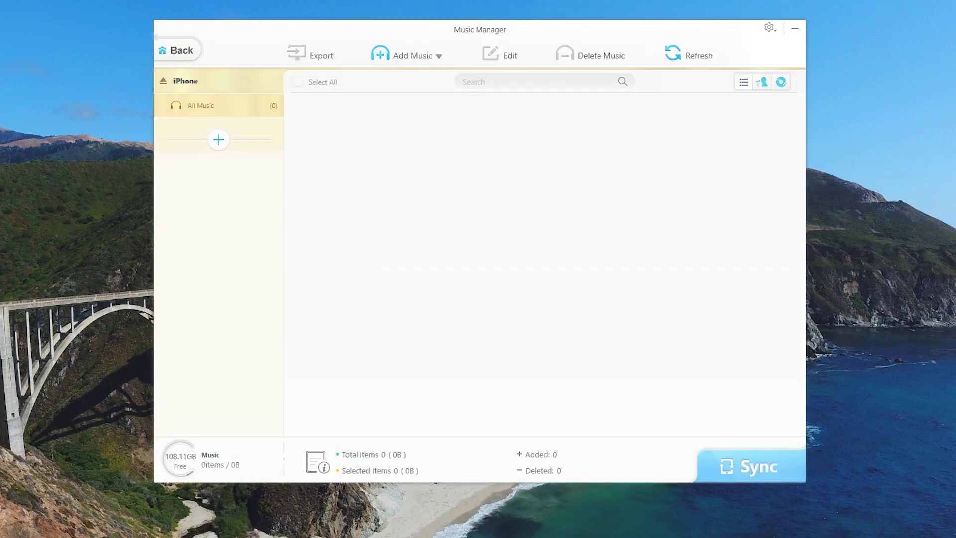
pyautogui.click(218, 140)
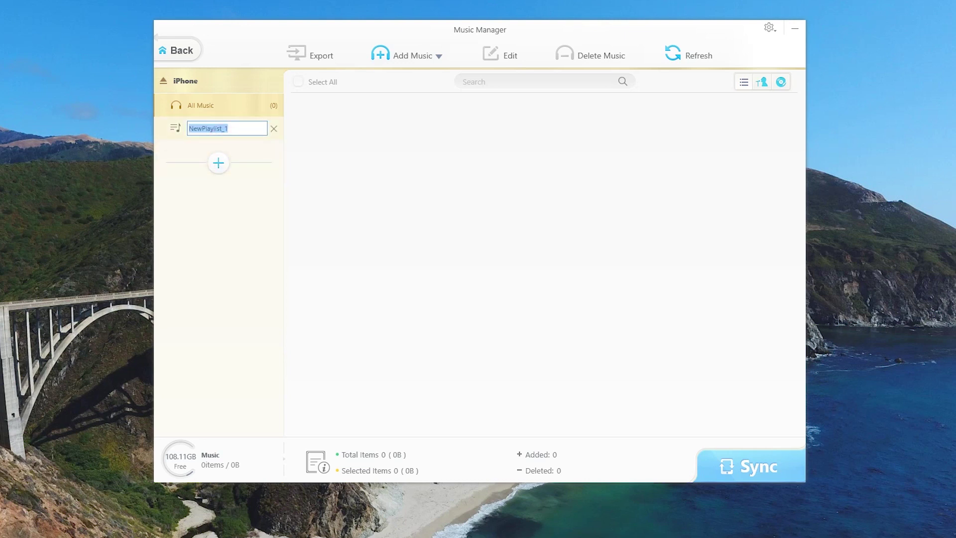
pyautogui.write('BIG VIBES')
pyautogui.press('Return')
pyautogui.click(224, 134)
# Add the song ION MIX X2 from the PC's Music folder to BIG VIBES
pyautogui.click(394, 55)
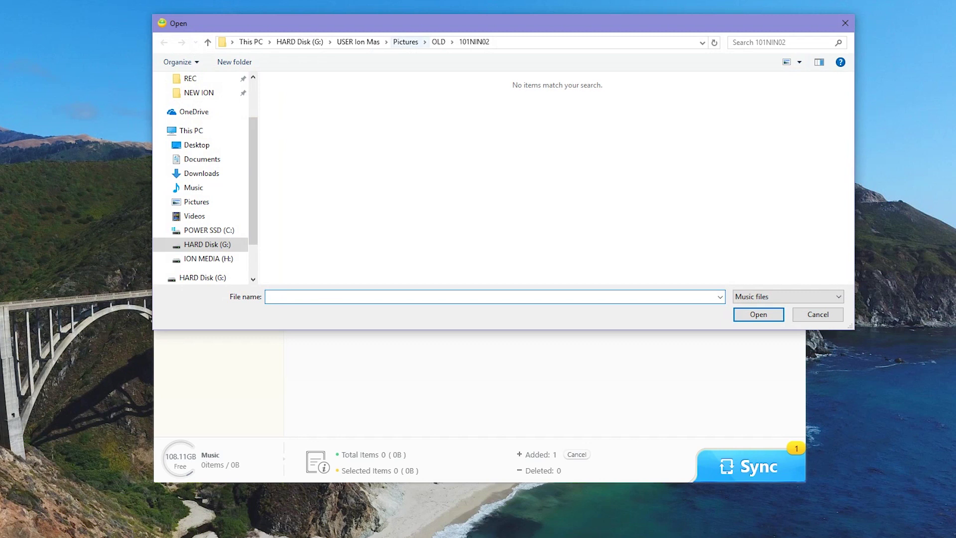
pyautogui.scroll(2, 200, 154)
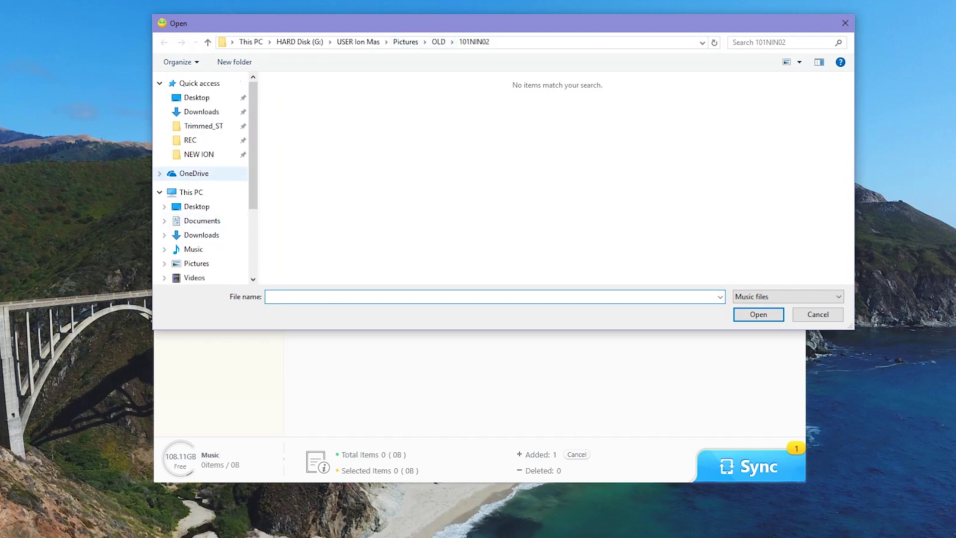
pyautogui.scroll(-3, 199, 154)
pyautogui.click(193, 140)
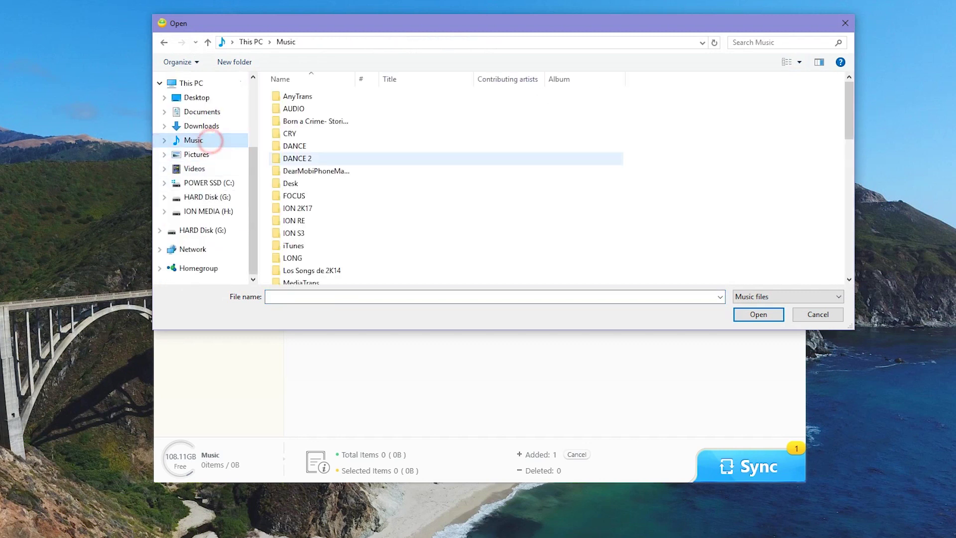
pyautogui.scroll(-5, 319, 191)
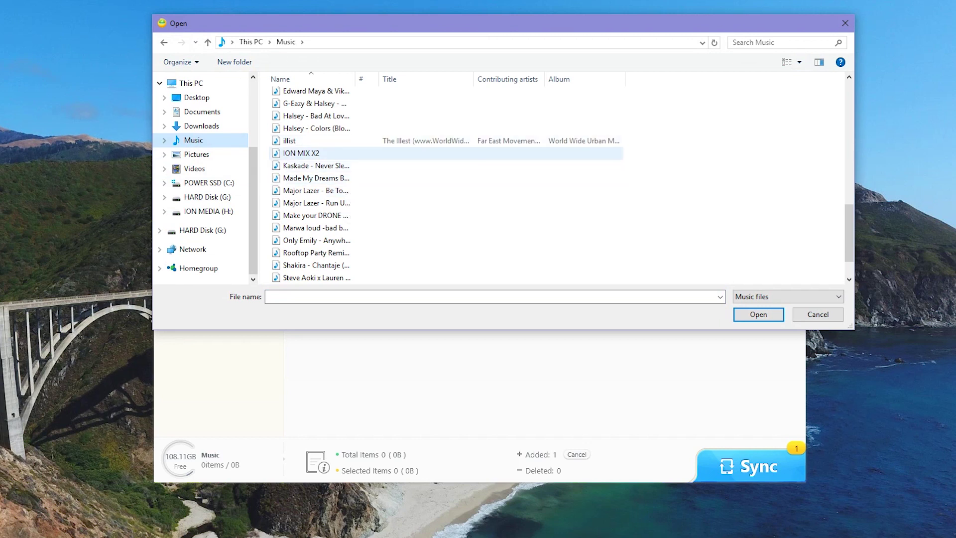
pyautogui.doubleClick(309, 153)
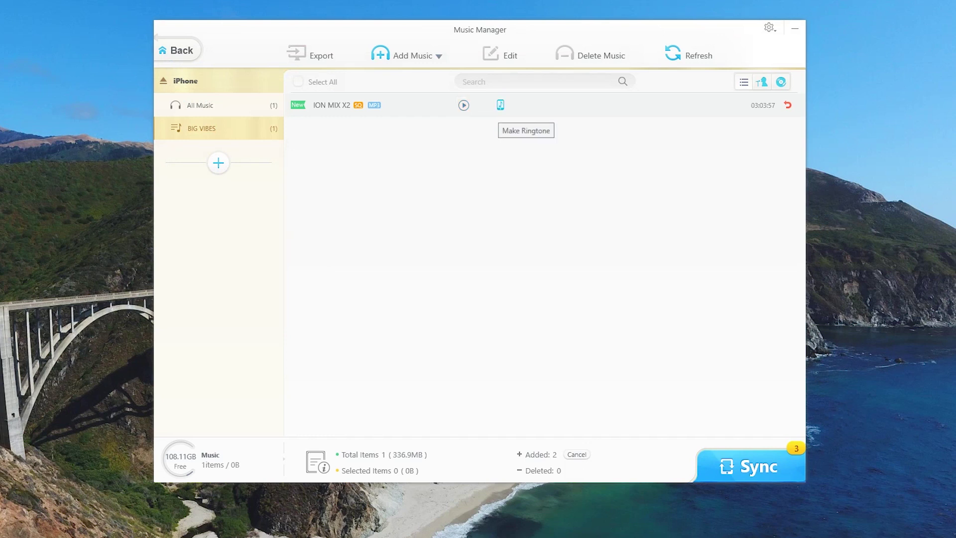
# Cancel the ringtone editor for ION MIX X2 and go back to the main window
pyautogui.click(500, 104)
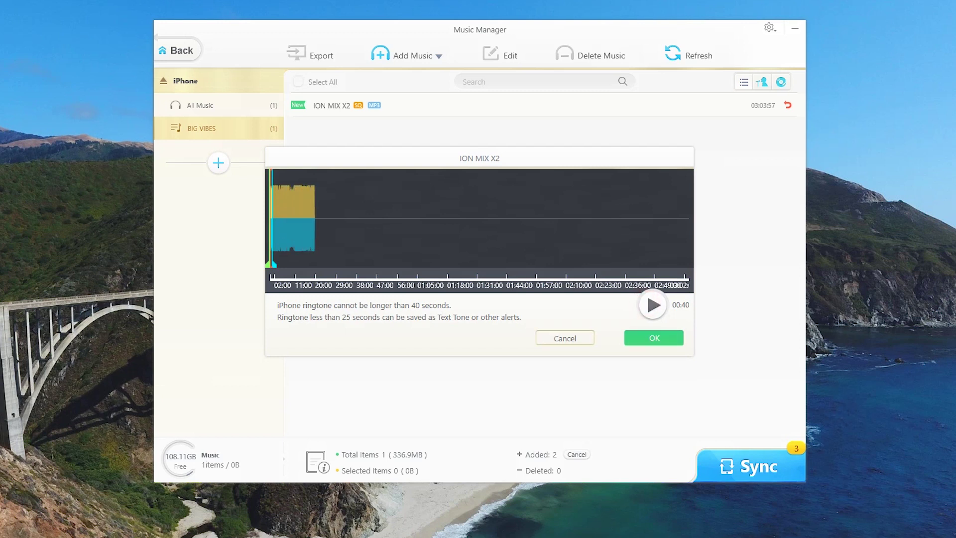
pyautogui.click(561, 338)
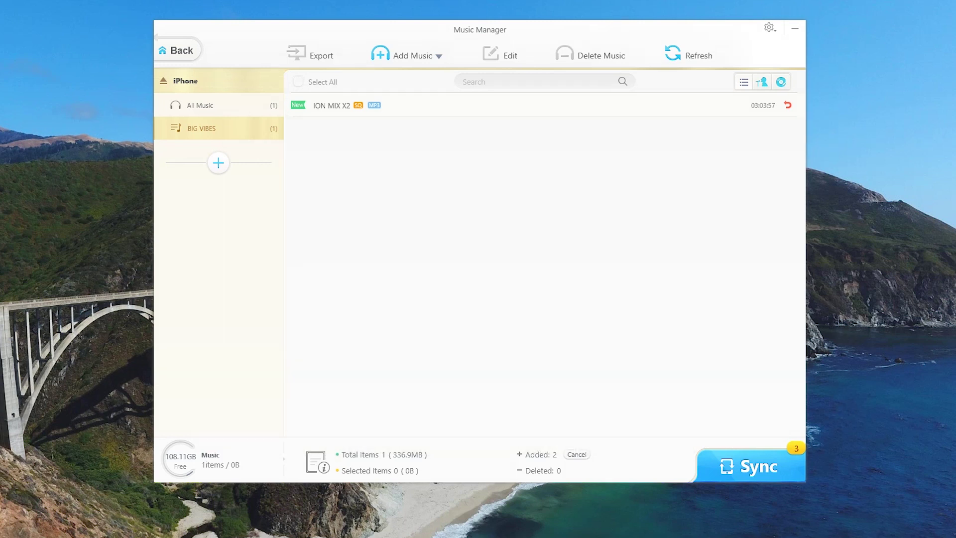
pyautogui.click(182, 51)
# Import the 4K Wide video from the PC's Videos folder onto the iPhone
pyautogui.click(429, 306)
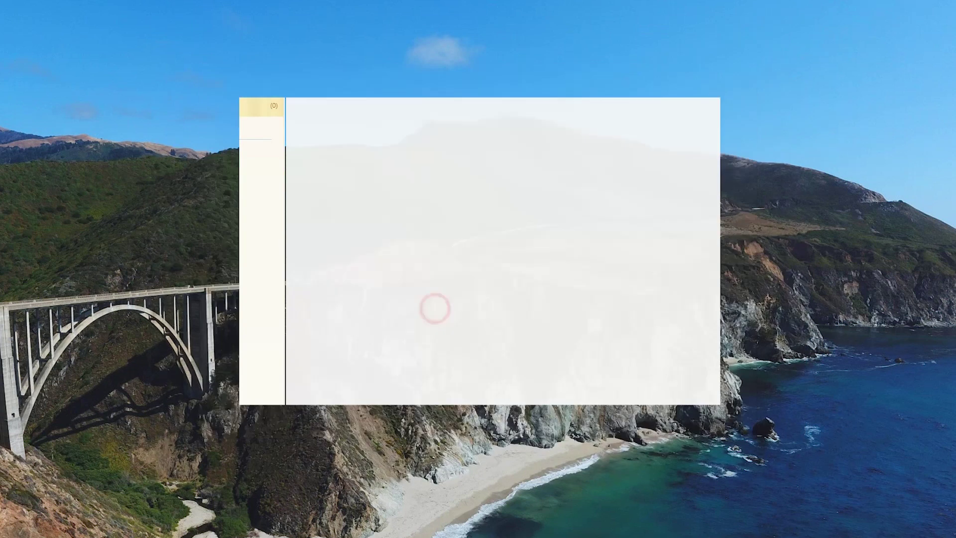
pyautogui.click(588, 208)
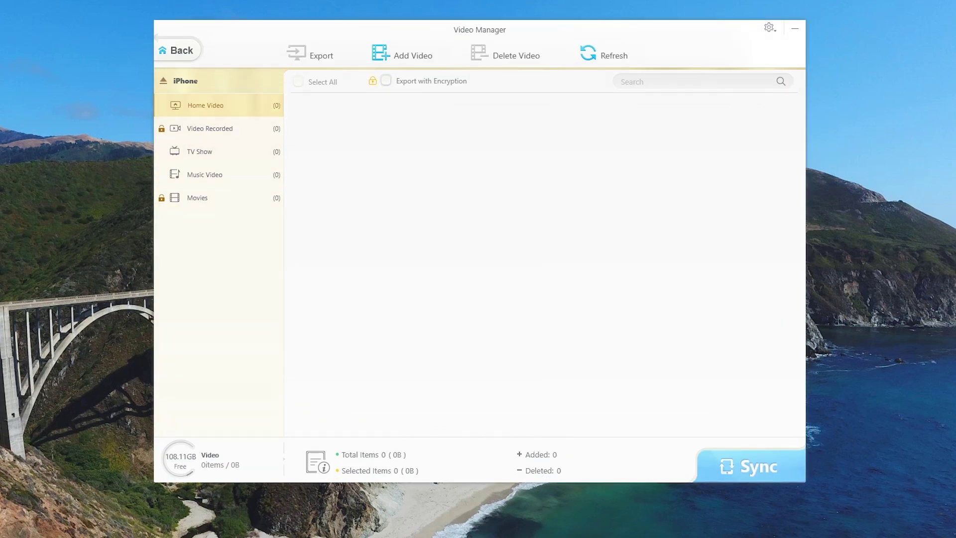
pyautogui.click(394, 52)
pyautogui.scroll(-3, 308, 189)
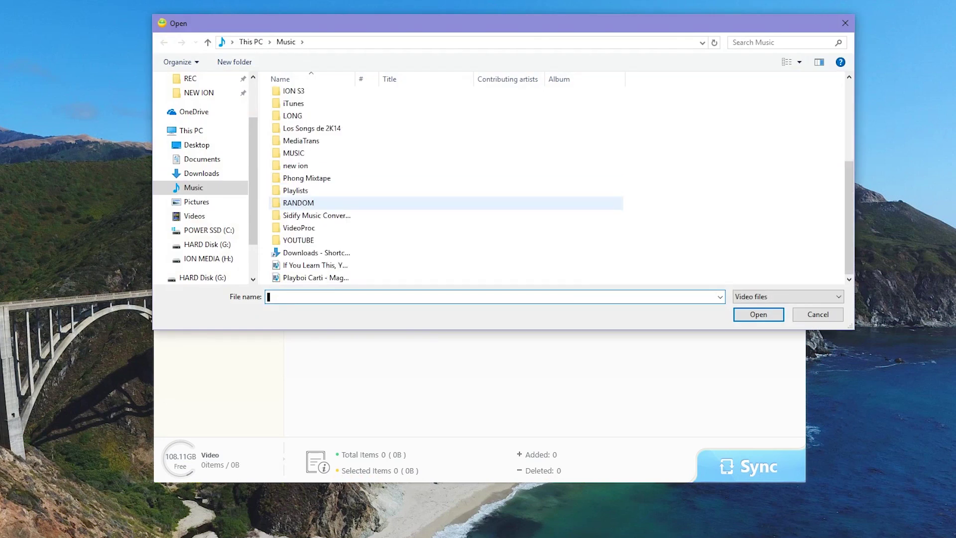
pyautogui.click(218, 219)
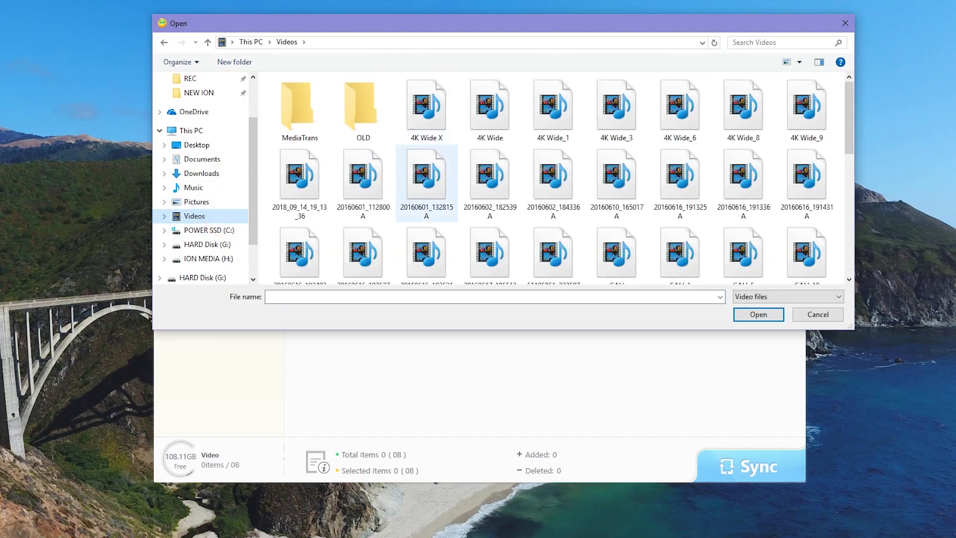
pyautogui.doubleClick(489, 107)
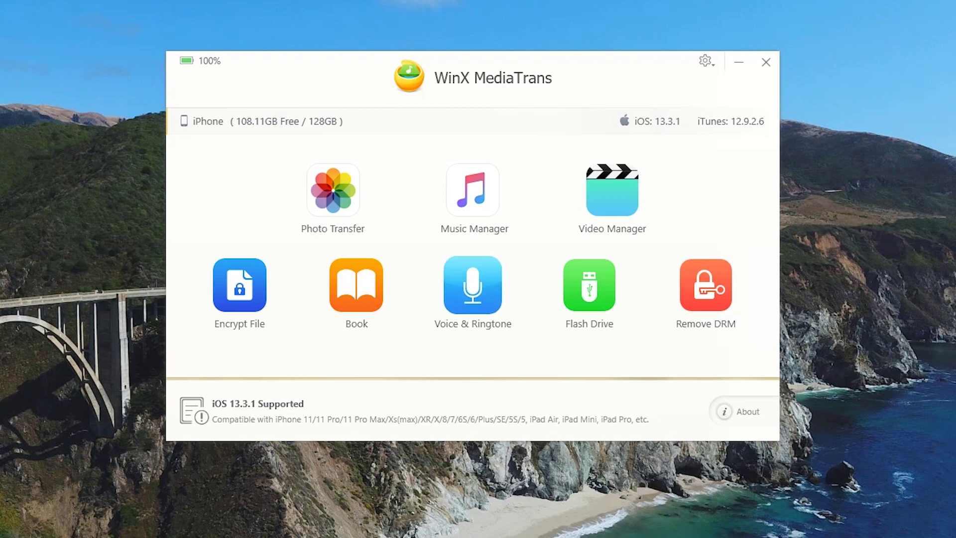
pyautogui.click(589, 284)
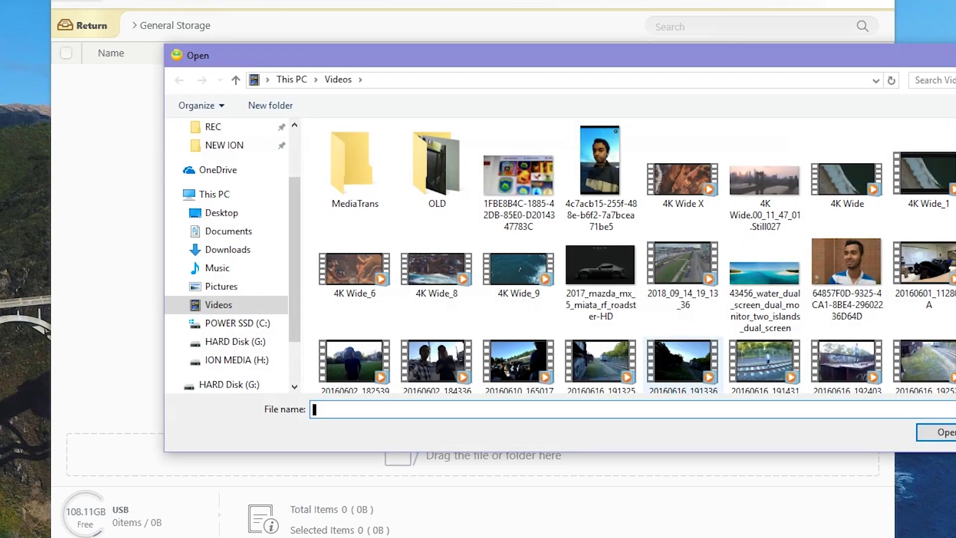
# Copy the resume and cover letter .docx from Documents into Flash Drive storage, then return to the main window
pyautogui.scroll(-3, 224, 347)
pyautogui.scroll(3, 225, 308)
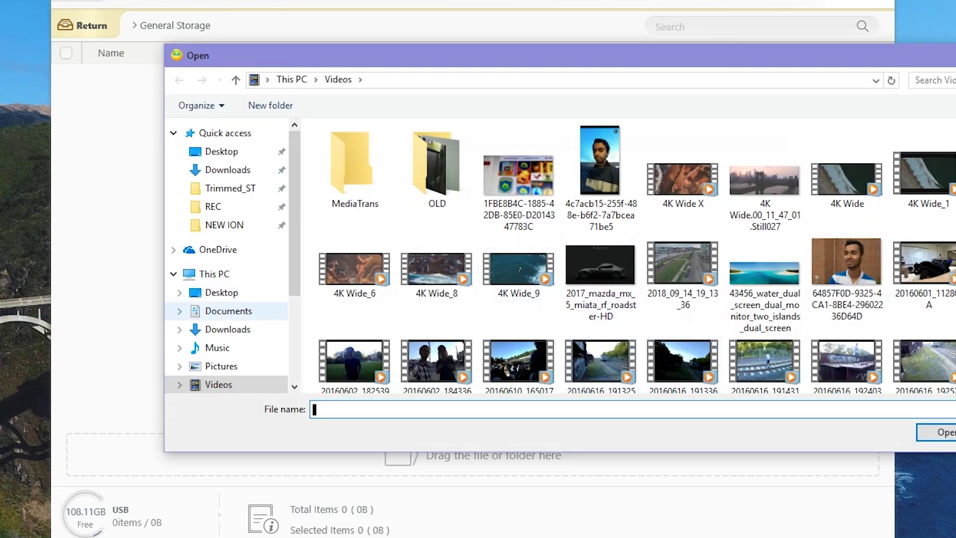
pyautogui.click(229, 307)
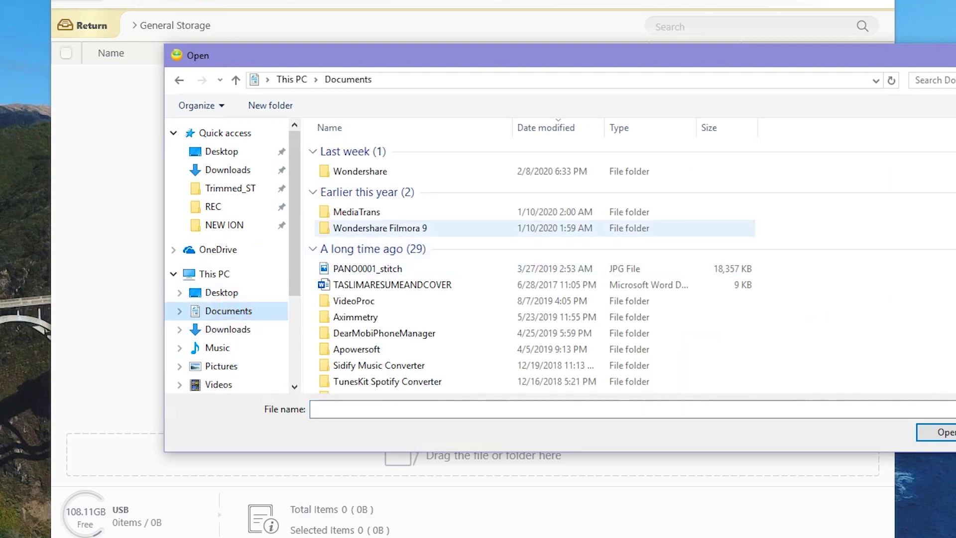
pyautogui.doubleClick(391, 284)
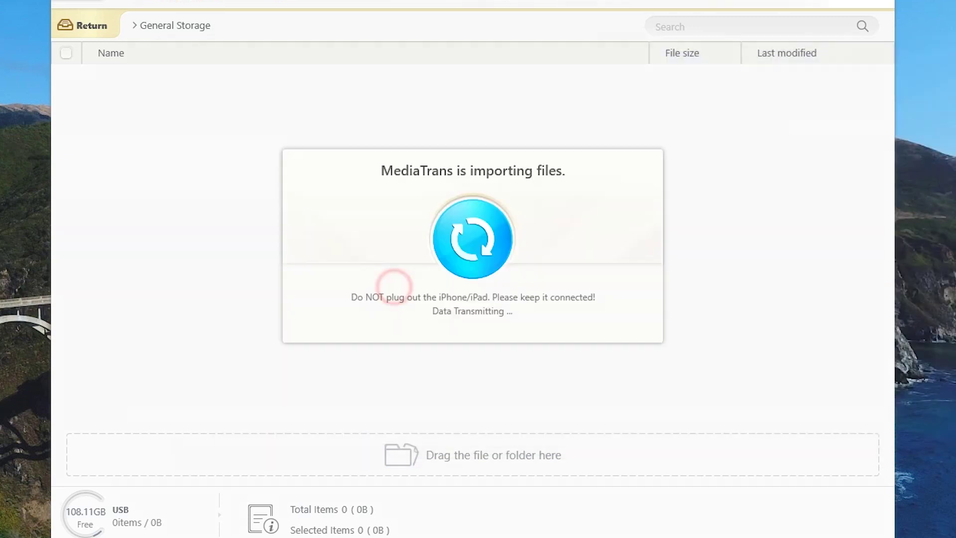
pyautogui.click(467, 323)
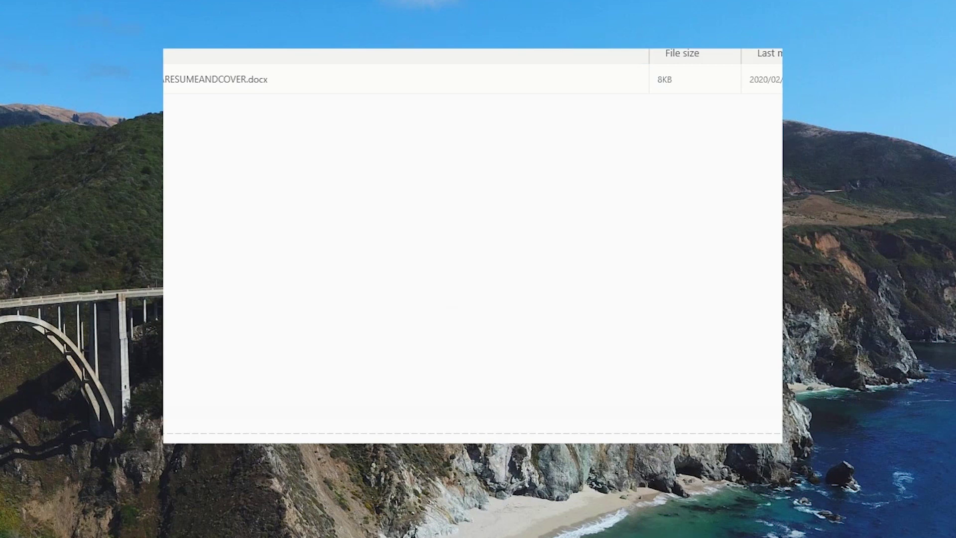
pyautogui.click(67, 25)
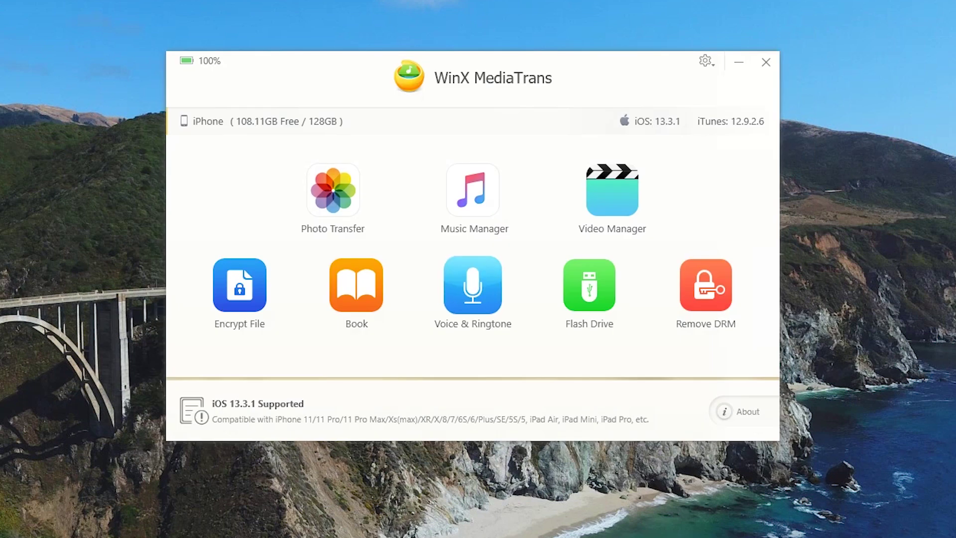